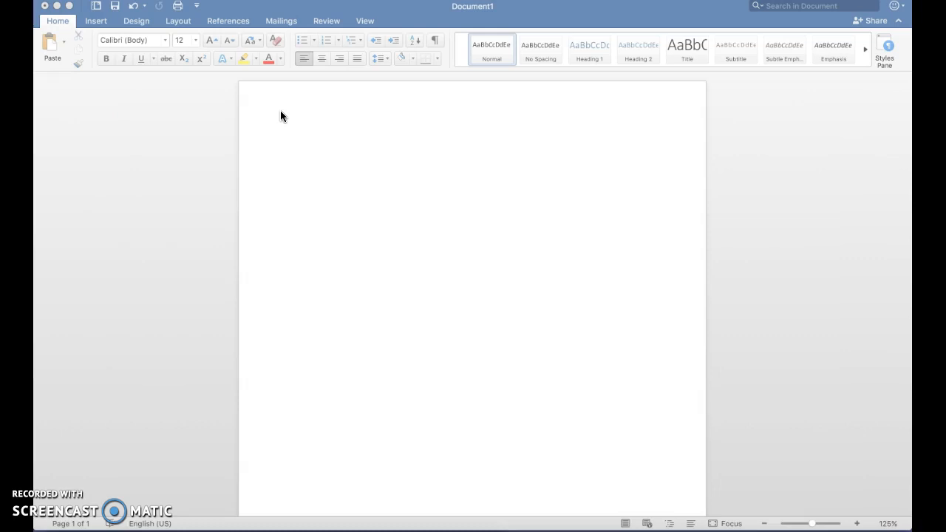
Open the page header and turn on Different First Page.
{"action": "double_click", "coordinate": [281, 111]}
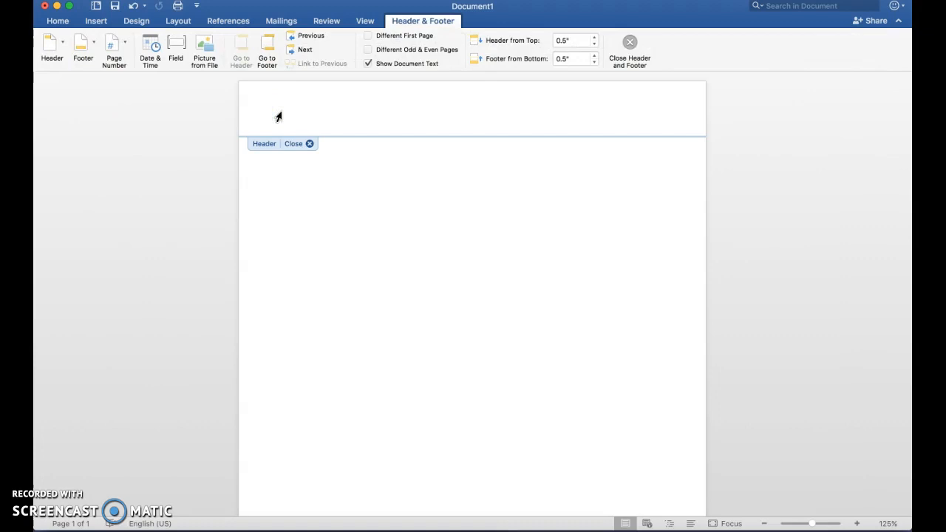
{"action": "double_click", "coordinate": [292, 173]}
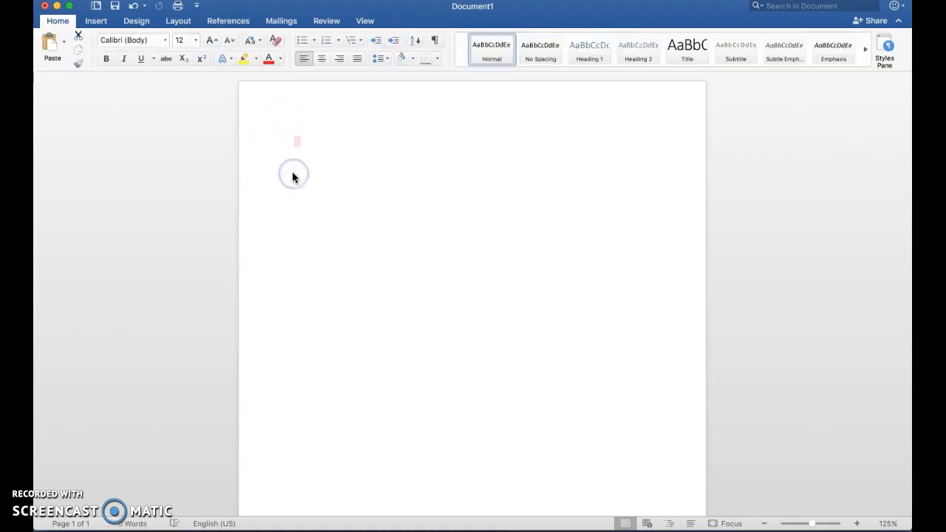
{"action": "double_click", "coordinate": [297, 113]}
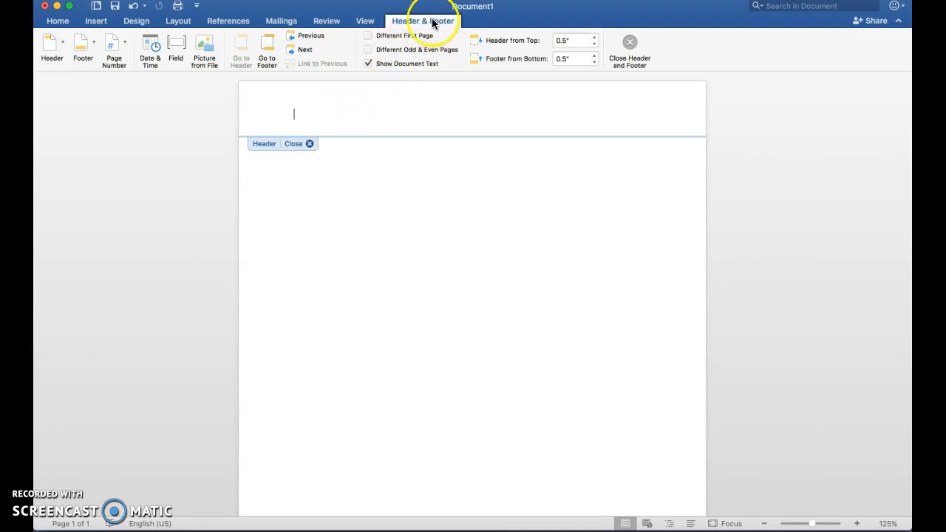
{"action": "left_click", "coordinate": [387, 38]}
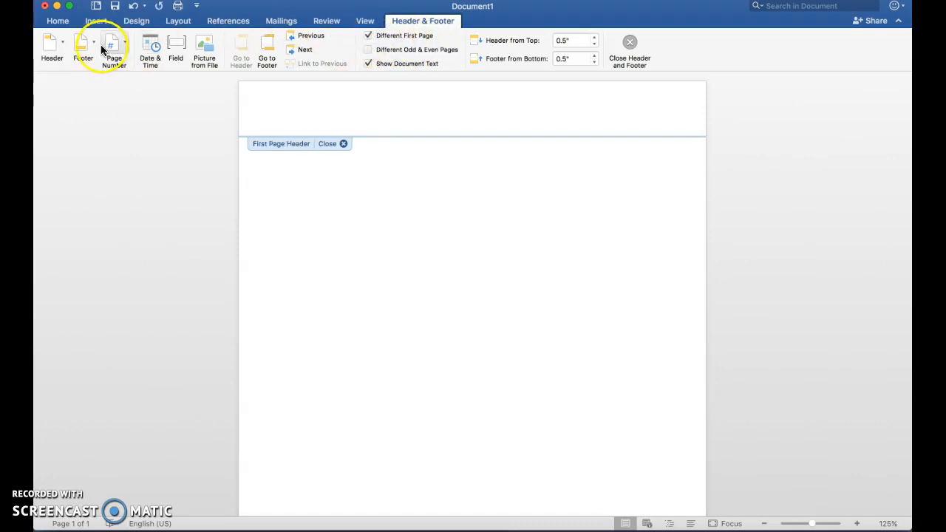
Insert a right-aligned page number 1 into the first-page header.
{"action": "left_click", "coordinate": [124, 45]}
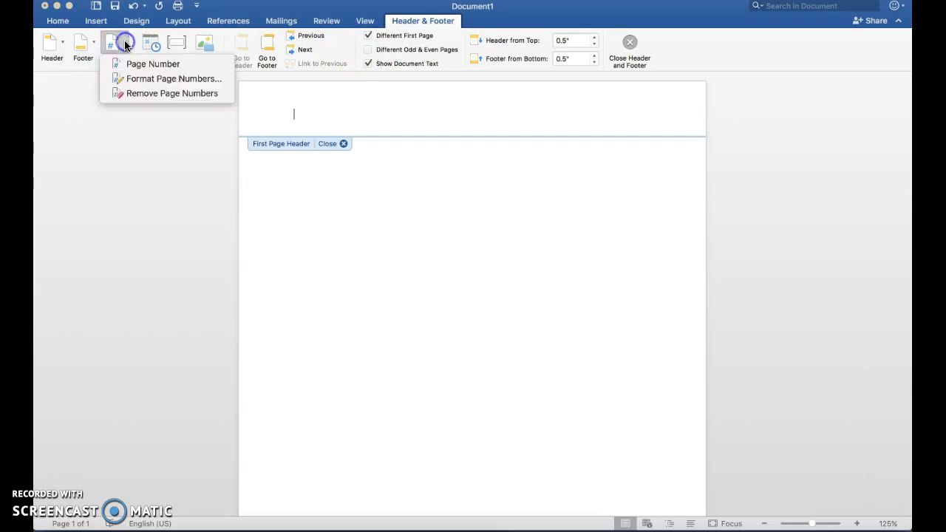
{"action": "left_click", "coordinate": [124, 64]}
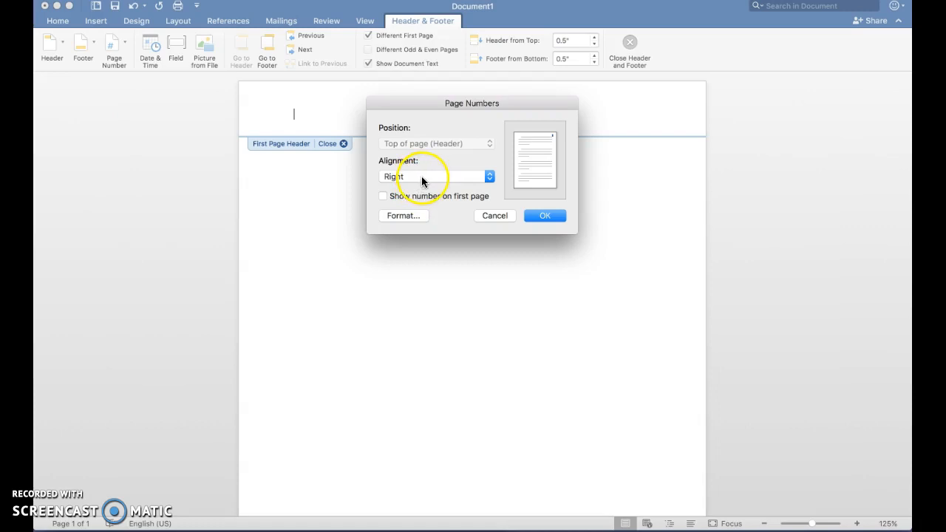
{"action": "left_click", "coordinate": [554, 217]}
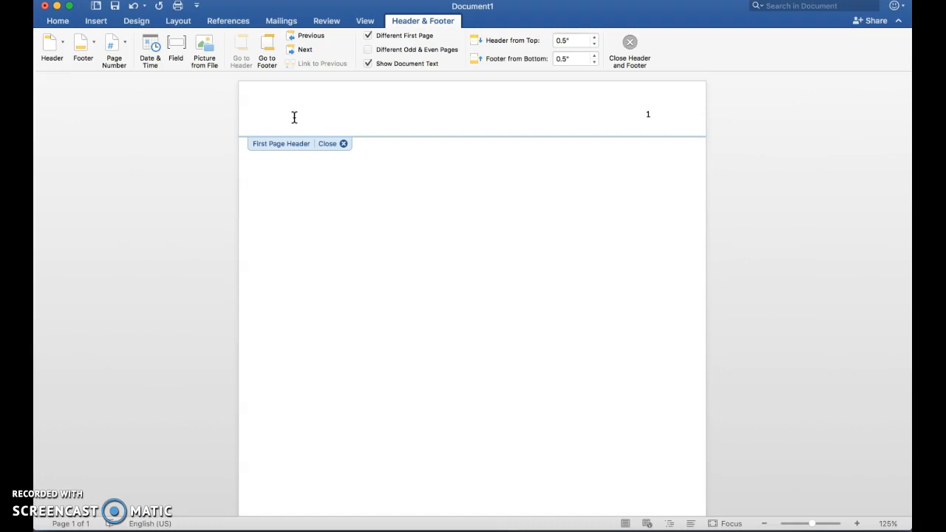
Type 'Running head: TITLE OF YOUR PAPER' in the first-page header and select the header contents.
{"action": "type", "text": "Running head:"}
{"action": "type", "text": "TITLE OF YOUR PAPER"}
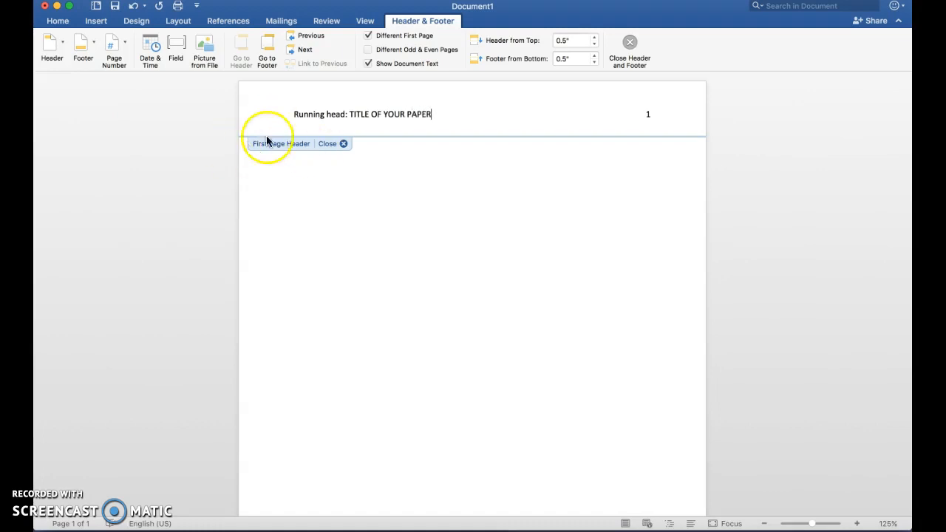
{"action": "left_click", "coordinate": [243, 122]}
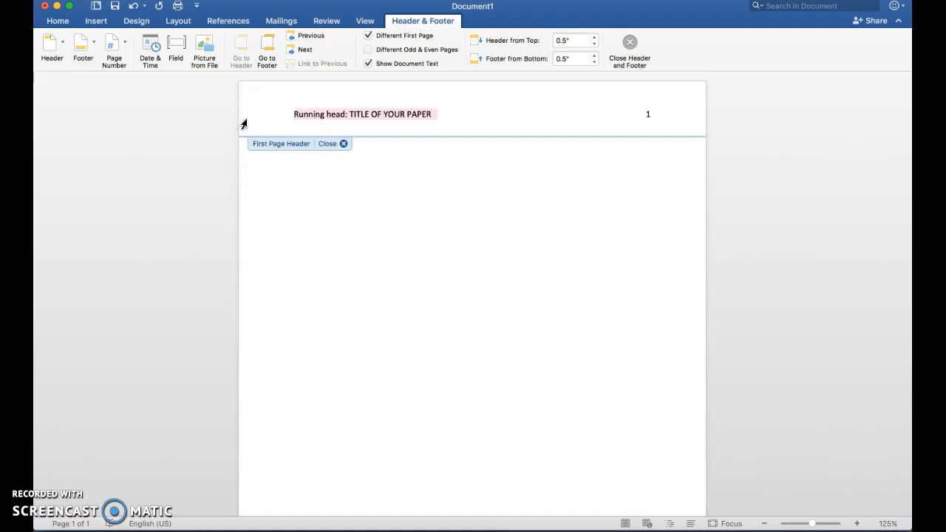
{"action": "left_click", "coordinate": [244, 120]}
{"action": "left_click", "coordinate": [509, 122]}
{"action": "left_click", "coordinate": [655, 119]}
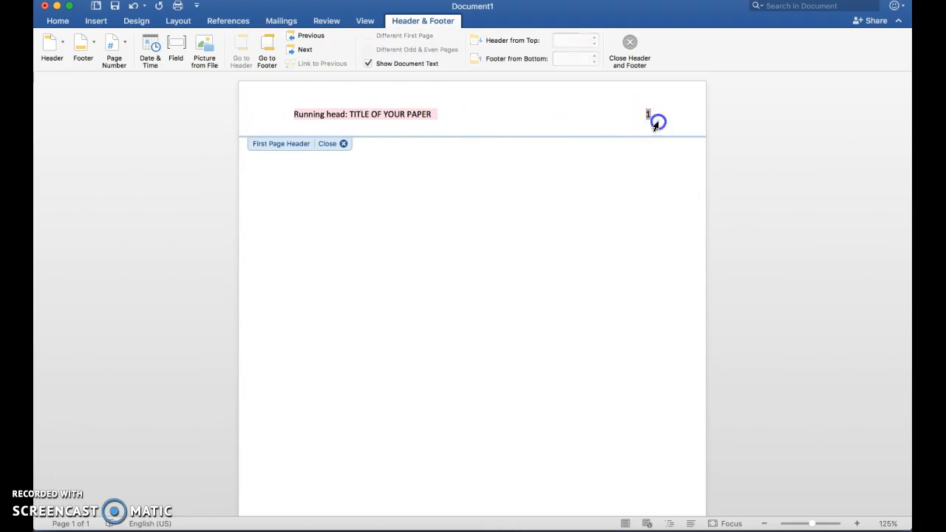
Keep the header text in Calibri at 12 pt and close header editing.
{"action": "left_click", "coordinate": [59, 22]}
{"action": "left_click", "coordinate": [165, 40]}
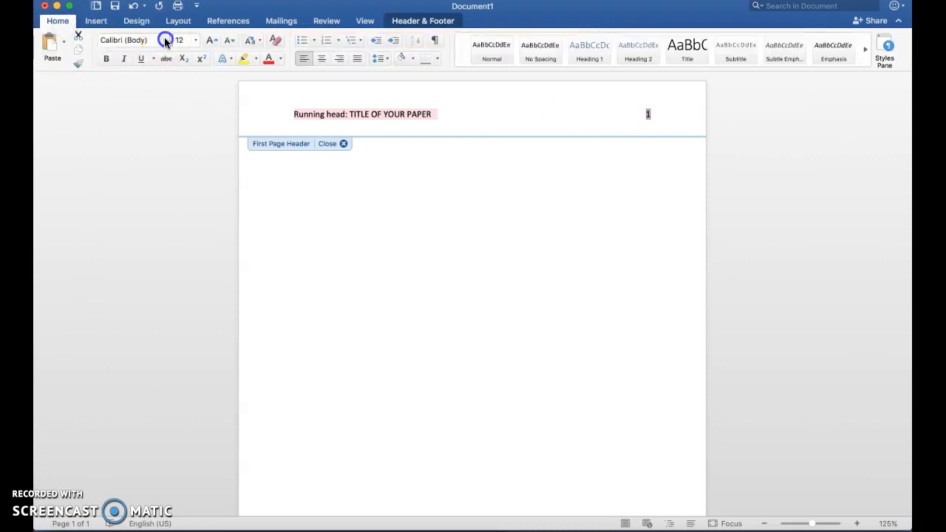
{"action": "left_click", "coordinate": [151, 105]}
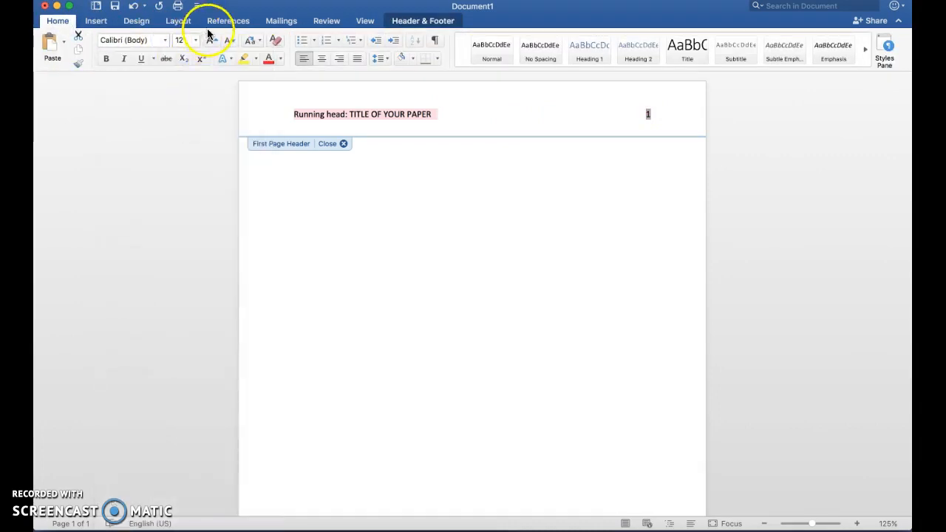
{"action": "left_click", "coordinate": [195, 40]}
{"action": "left_click", "coordinate": [187, 160]}
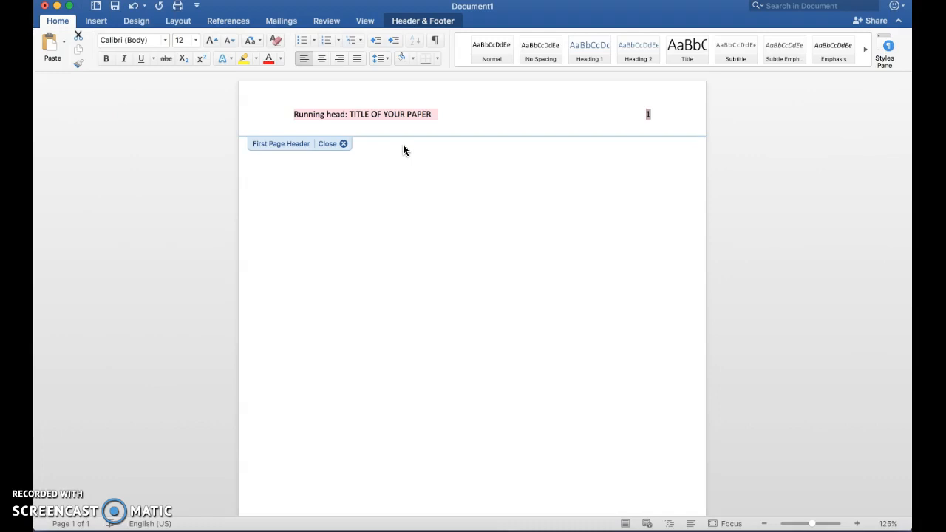
{"action": "left_click", "coordinate": [324, 146]}
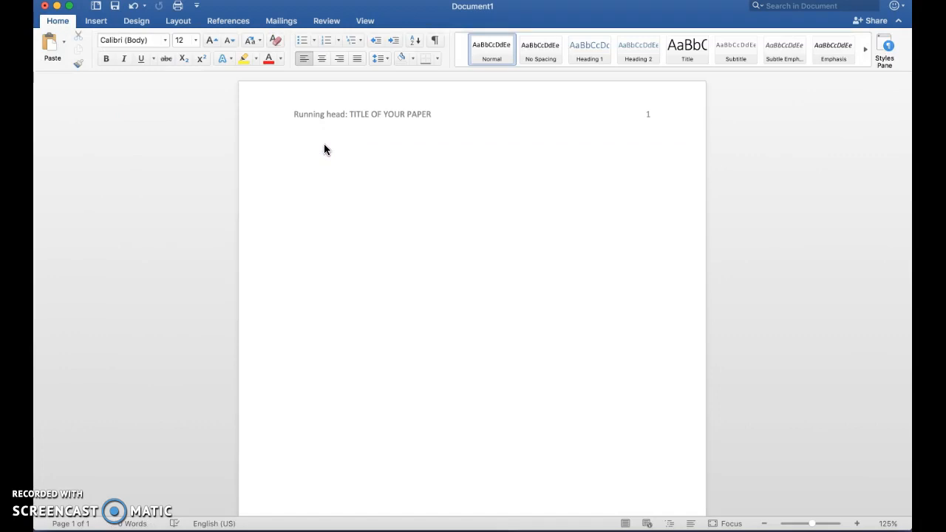
Add a blank line and type the centred title 'Title of Your Paper'.
{"action": "key", "text": "Return"}
{"action": "key", "text": "Return"}
{"action": "key", "text": "Return"}
{"action": "left_click", "coordinate": [321, 59]}
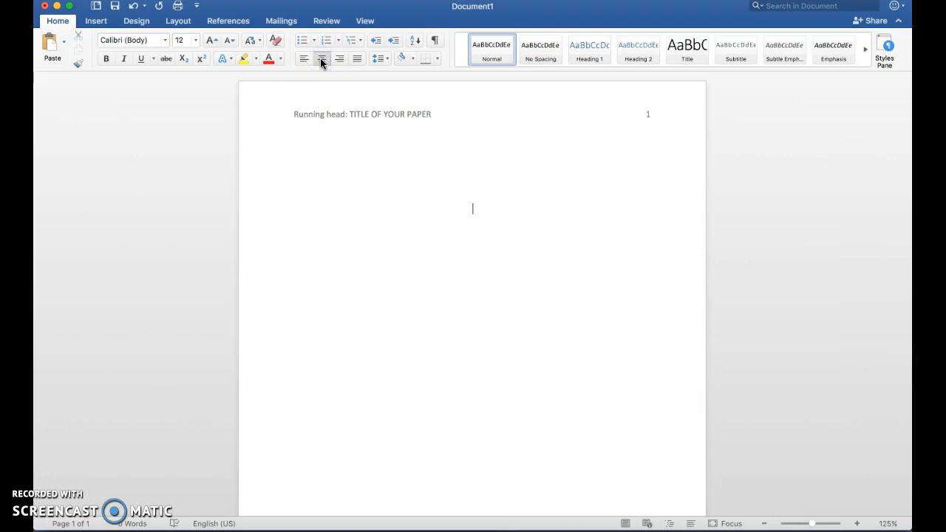
{"action": "type", "text": "Title of your"}
{"action": "key", "text": "BackSpace"}
{"action": "key", "text": "BackSpace"}
{"action": "key", "text": "BackSpace"}
{"action": "key", "text": "BackSpace"}
{"action": "type", "text": "Your Paper"}
Add the author's name and 'Lorain County Community College' on separate centred lines.
{"action": "key", "text": "Return"}
{"action": "type", "text": "Mrs. "}
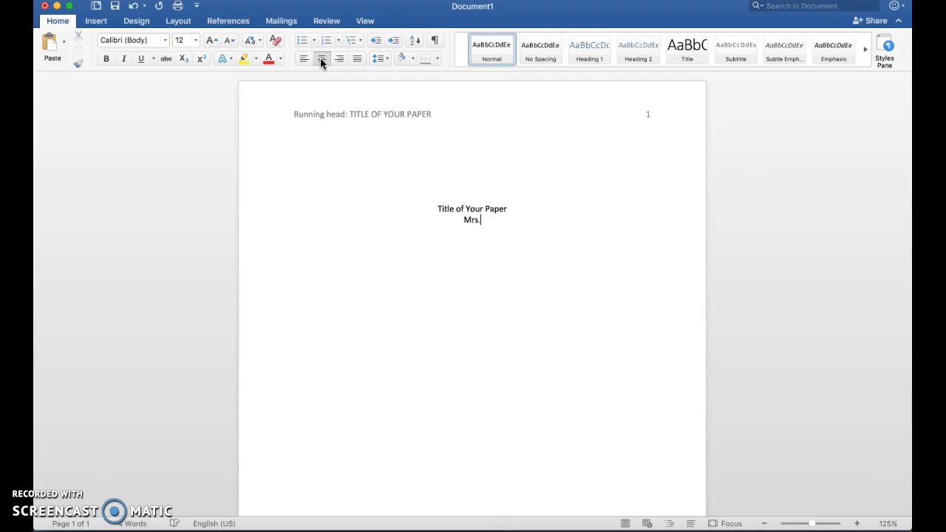
{"action": "key", "text": "Return"}
{"action": "type", "text": "Lorain coun"}
{"action": "key", "text": "BackSpace"}
{"action": "key", "text": "BackSpace"}
{"action": "key", "text": "BackSpace"}
{"action": "key", "text": "BackSpace"}
{"action": "type", "text": "County C"}
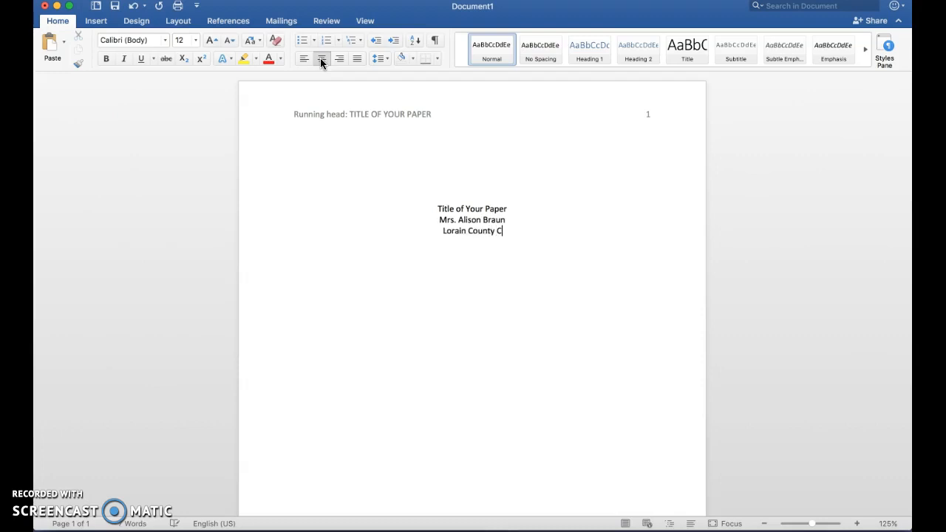
{"action": "type", "text": "ommunity College"}
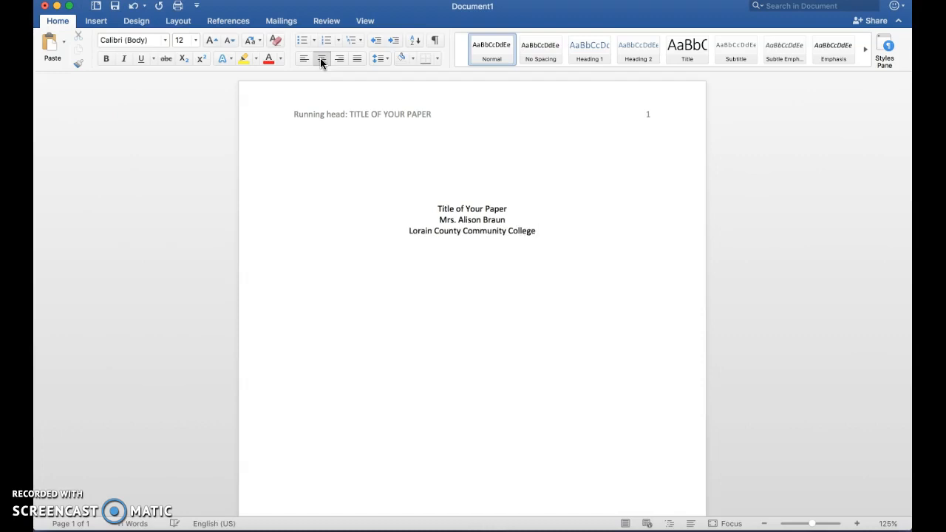
{"action": "left_click", "coordinate": [238, 163]}
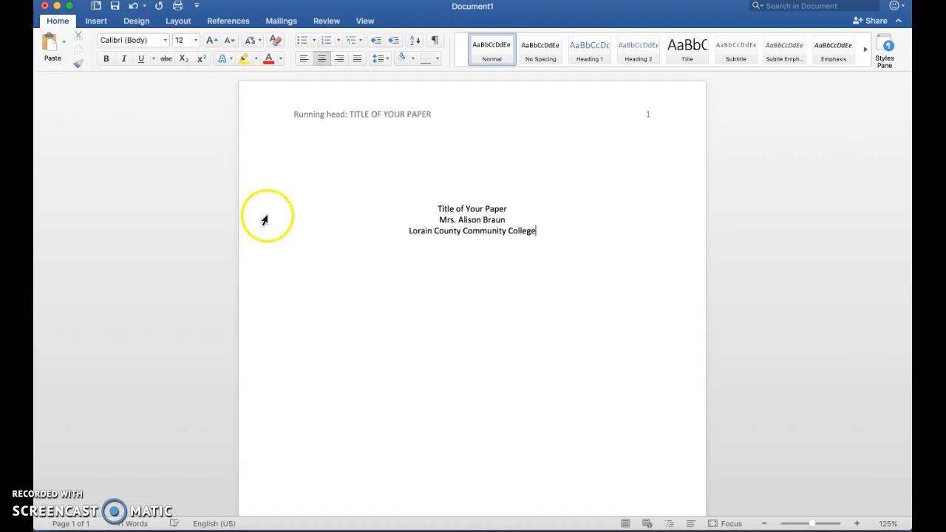
Double-space the three title-page lines at 2.0 line spacing.
{"action": "left_click_drag", "start_coordinate": [266, 213], "coordinate": [266, 233]}
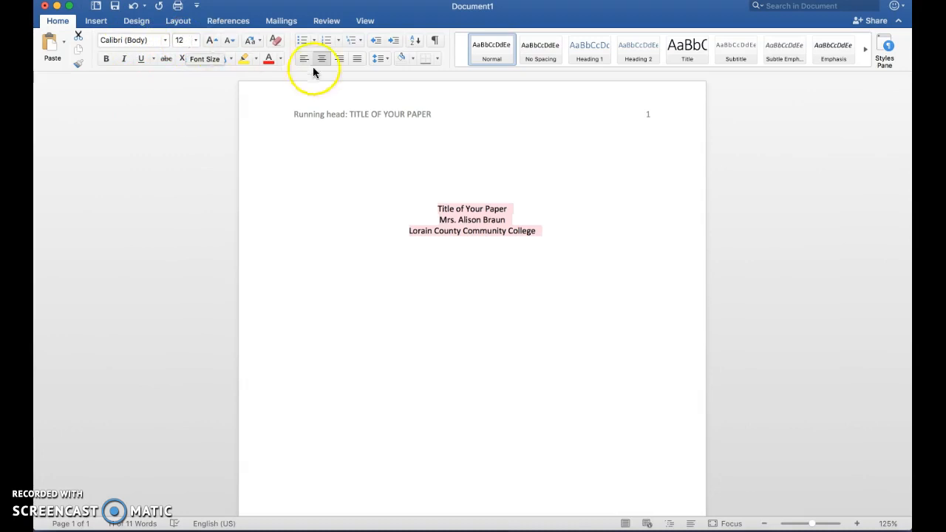
{"action": "left_click", "coordinate": [388, 59]}
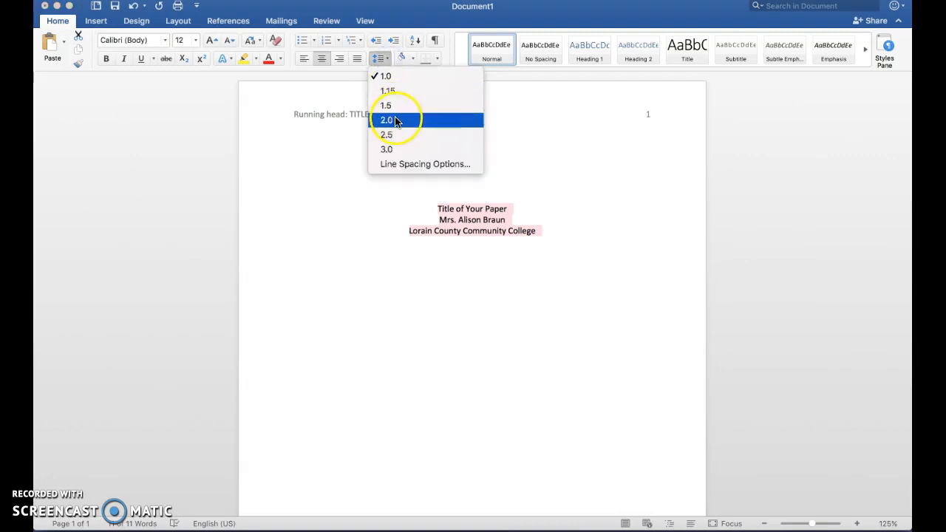
{"action": "left_click", "coordinate": [395, 122]}
Insert a blank line before the title to move the block down the page.
{"action": "left_click", "coordinate": [431, 272]}
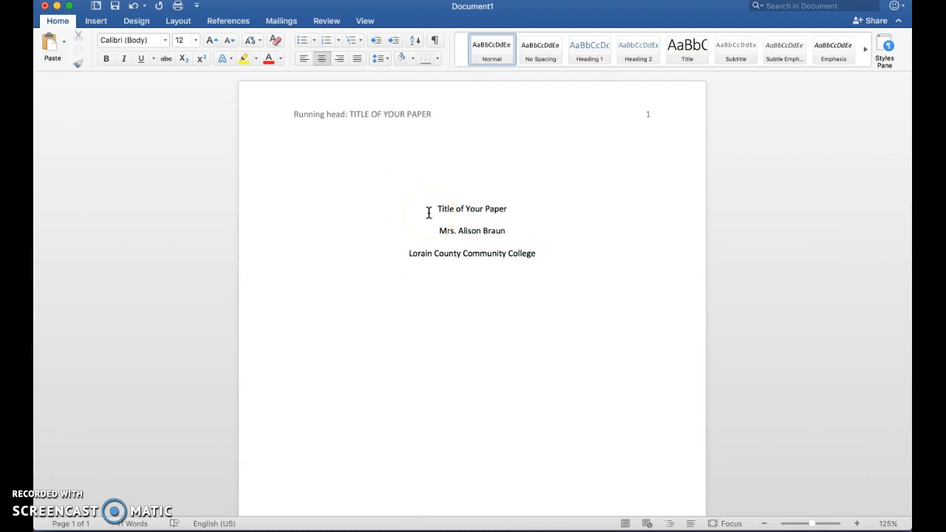
{"action": "left_click", "coordinate": [550, 253]}
{"action": "left_click", "coordinate": [432, 209]}
{"action": "key", "text": "Return"}
{"action": "key", "text": "Return"}
{"action": "key", "text": "Return"}
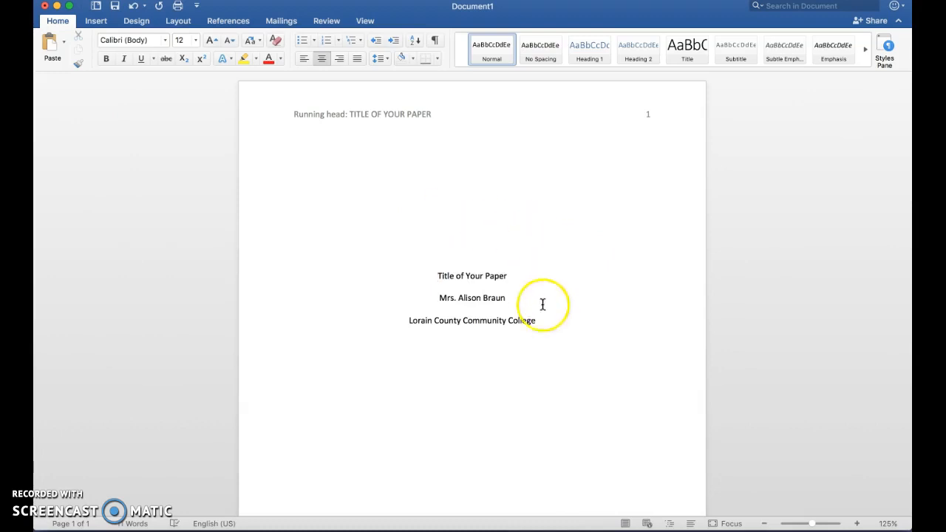
Add blank lines after the college line until the document reaches a second page.
{"action": "left_click", "coordinate": [543, 327]}
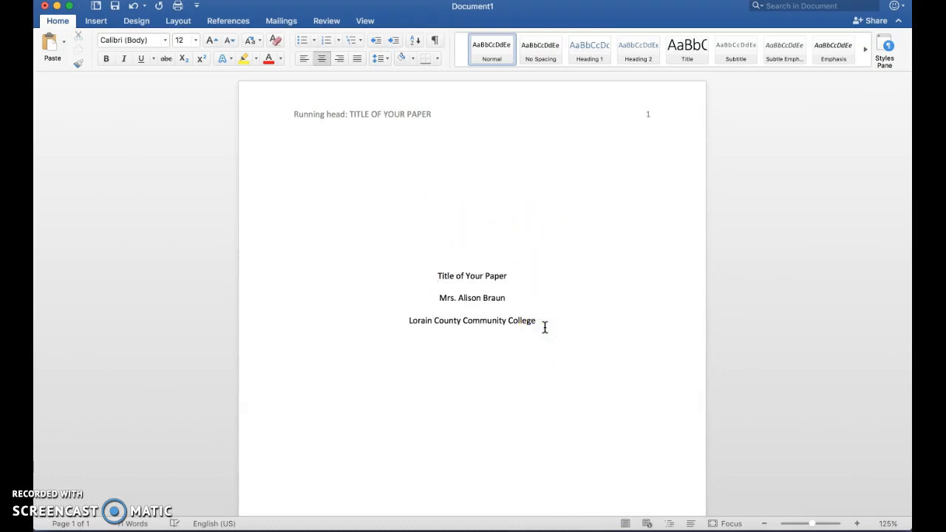
{"action": "key", "text": "Return"}
{"action": "key", "text": "Return"}
{"action": "key", "text": "Return"}
{"action": "key", "text": "Return"}
{"action": "key", "text": "Return"}
{"action": "key", "text": "Return"}
{"action": "key", "text": "Return"}
{"action": "key", "text": "Return"}
{"action": "key", "text": "Return"}
{"action": "key", "text": "Return"}
{"action": "key", "text": "Return"}
{"action": "key", "text": "Return"}
{"action": "key", "text": "Return"}
{"action": "key", "text": "Return"}
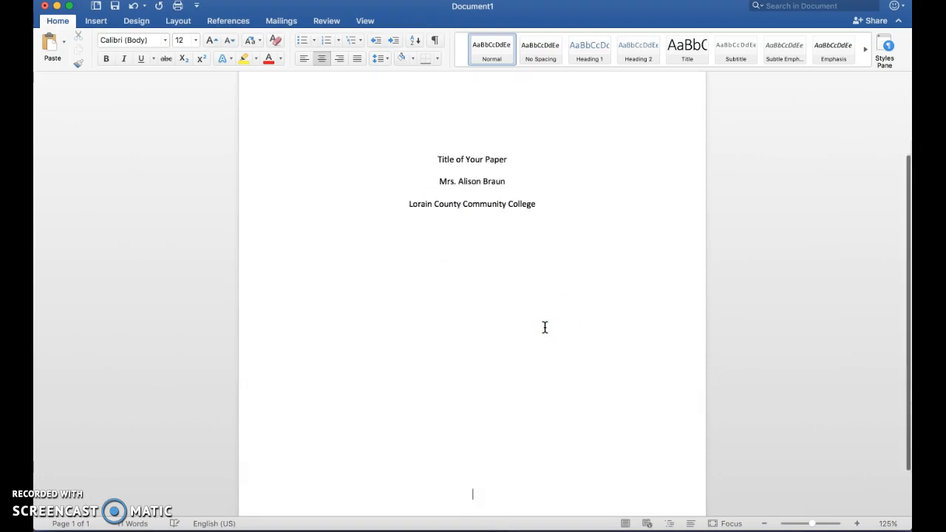
{"action": "key", "text": "Up"}
{"action": "key", "text": "Down"}
Open page 2's empty, separate header for editing.
{"action": "scroll", "coordinate": [544, 327], "scroll_direction": "down", "scroll_amount": 5}
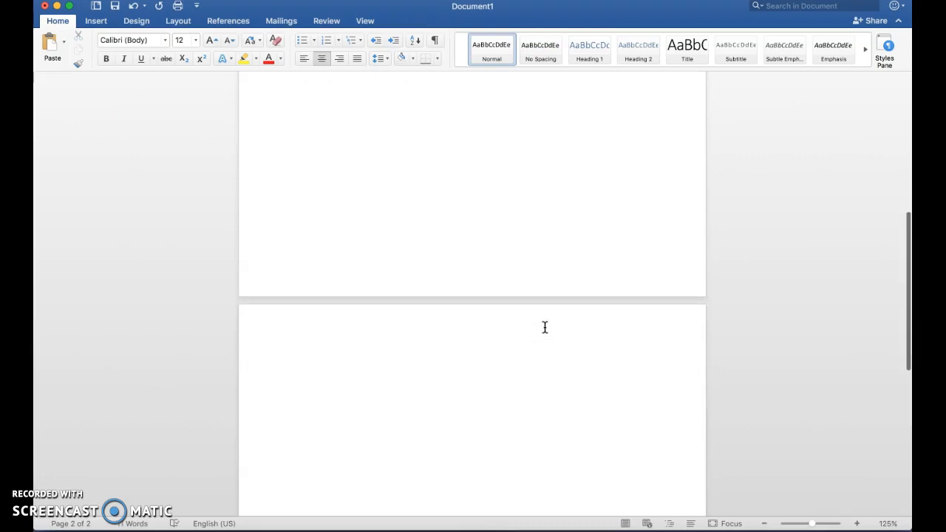
{"action": "left_click", "coordinate": [433, 252]}
{"action": "double_click", "coordinate": [289, 225]}
{"action": "right_click", "coordinate": [286, 222]}
{"action": "left_click", "coordinate": [286, 221]}
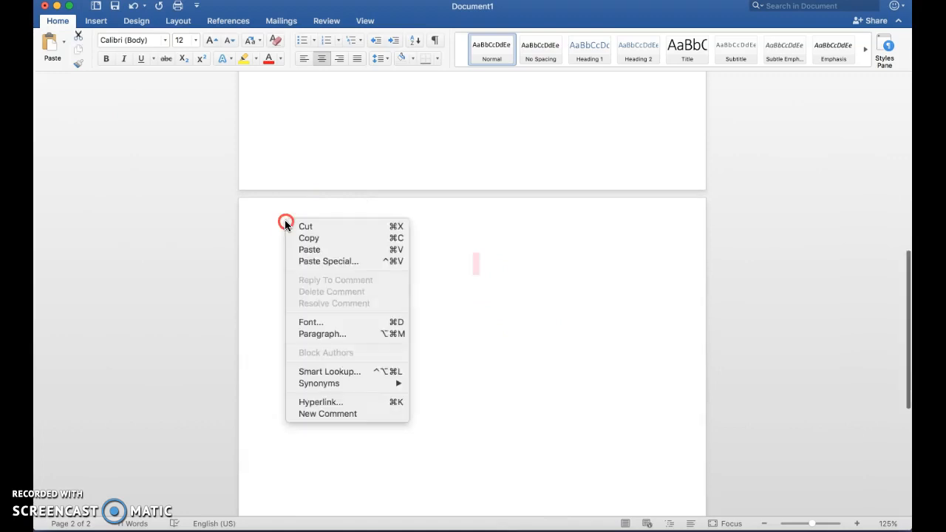
{"action": "double_click", "coordinate": [285, 223]}
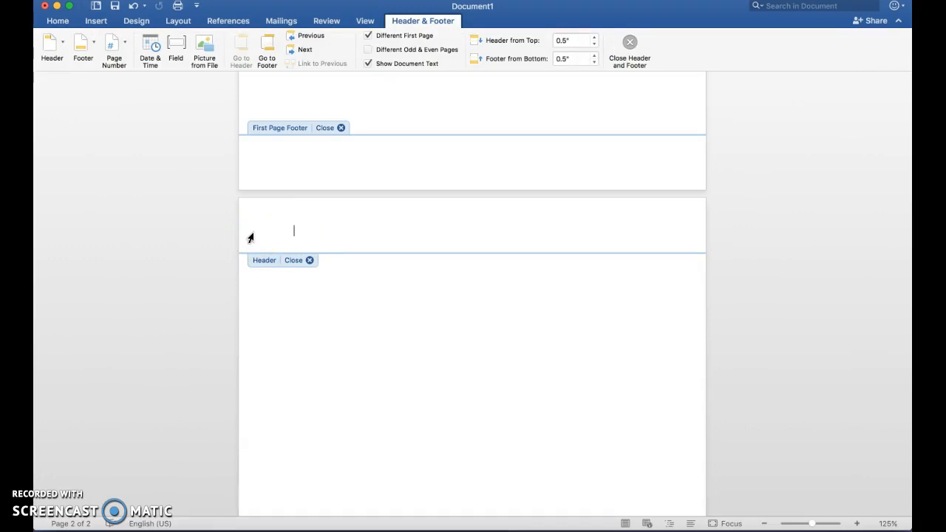
Add a right-aligned page number 2 to page 2's header, not shown on the first page.
{"action": "left_click", "coordinate": [113, 37]}
{"action": "left_click", "coordinate": [125, 46]}
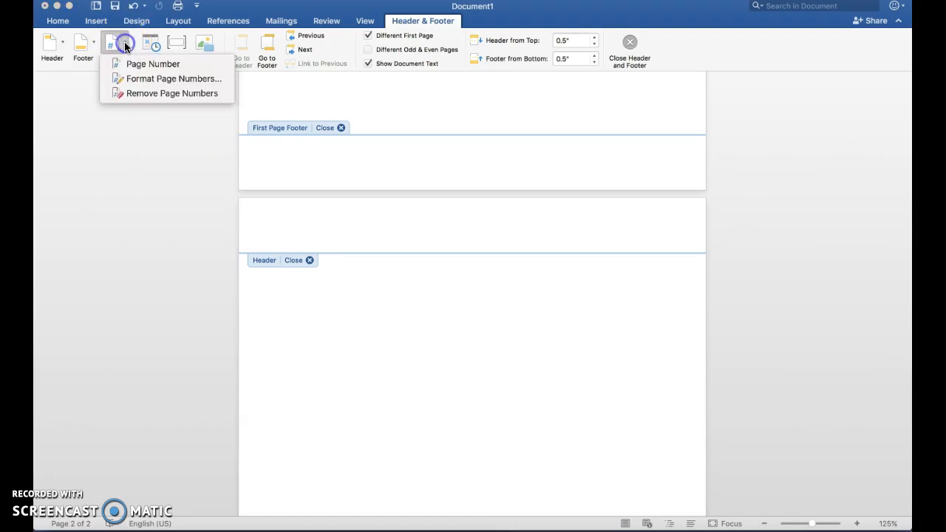
{"action": "left_click", "coordinate": [127, 64]}
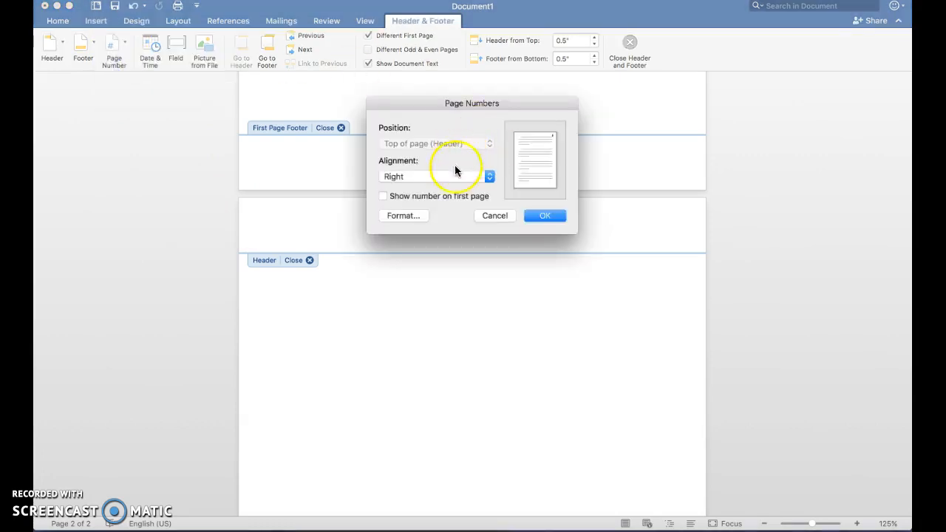
{"action": "left_click", "coordinate": [548, 217]}
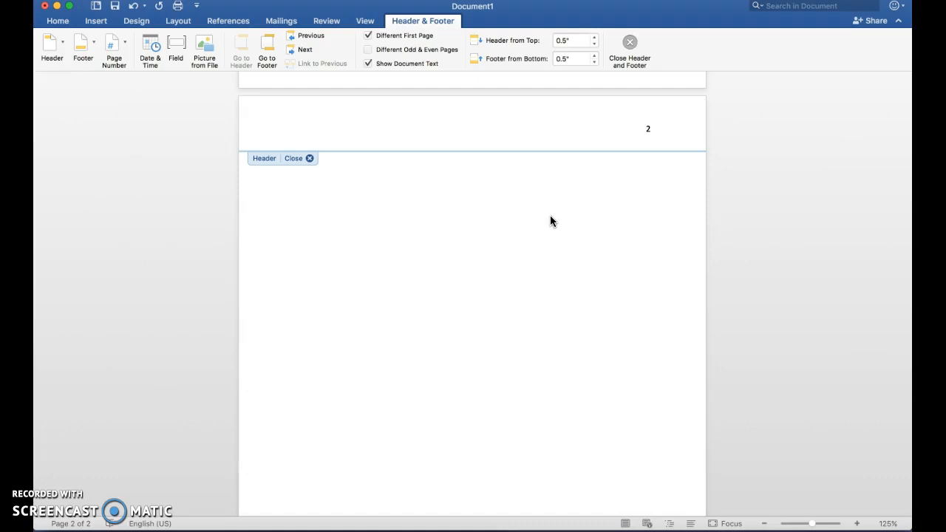
Type 'TITLE OF YOUR PAPER' into page 2's header, then close header editing.
{"action": "type", "text": "TITLE OF YOUR PAPER"}
{"action": "left_click", "coordinate": [249, 123]}
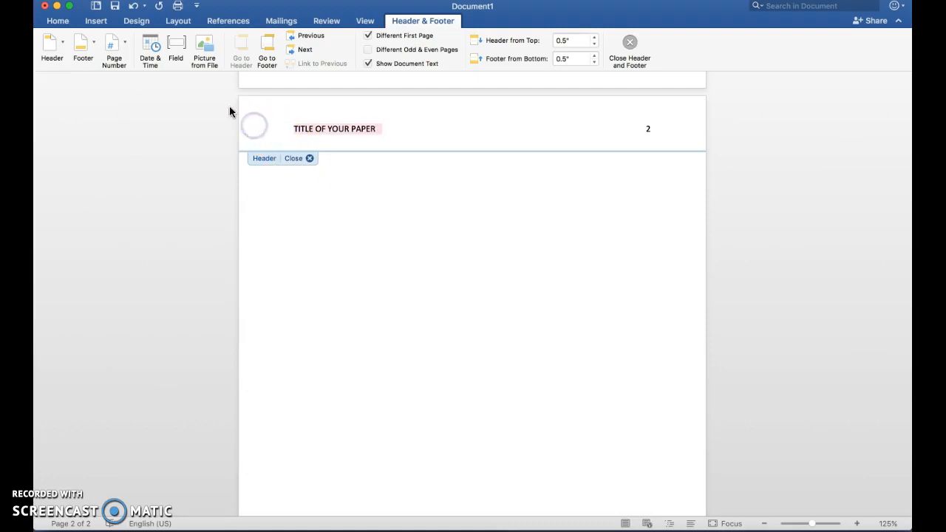
{"action": "left_click", "coordinate": [62, 20]}
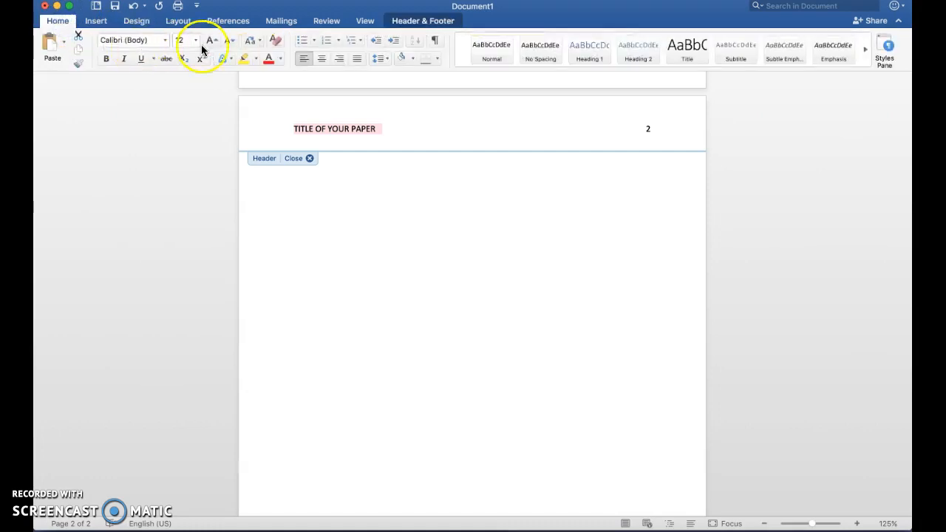
{"action": "left_click", "coordinate": [301, 159]}
{"action": "left_click", "coordinate": [482, 167]}
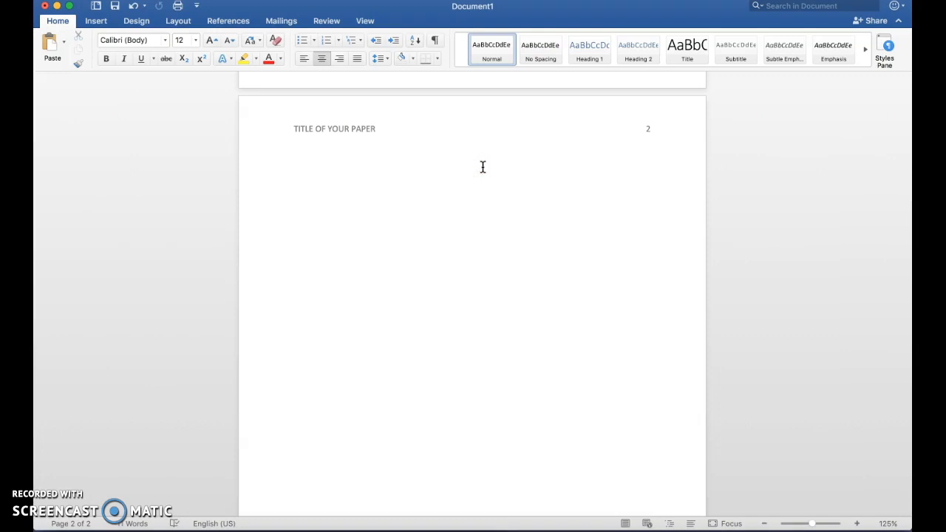
Type the centred title 'Title of Your Paper' on page 2, followed by blank left-aligned lines.
{"action": "type", "text": "Title of Your Paper"}
{"action": "key", "text": "Return"}
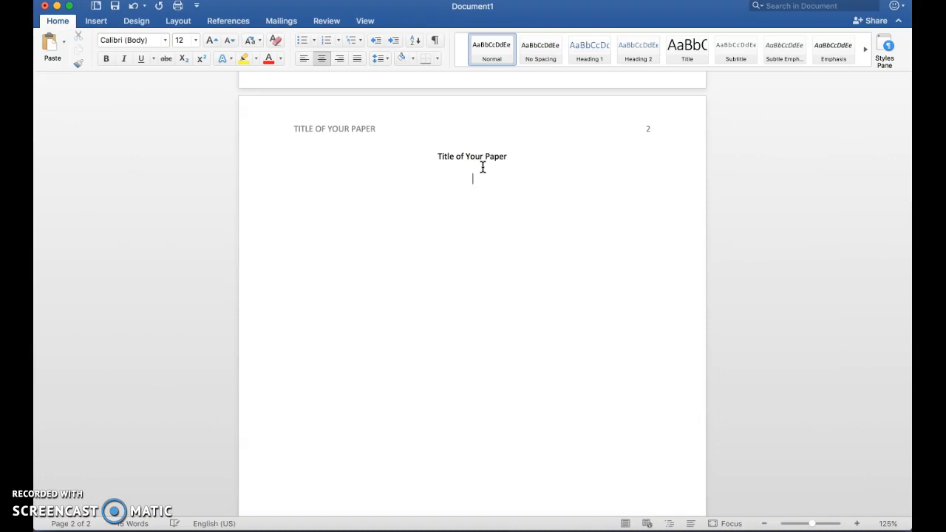
{"action": "left_click", "coordinate": [300, 61]}
{"action": "key", "text": "Return"}
{"action": "key", "text": "Return"}
{"action": "key", "text": "Return"}
{"action": "key", "text": "Return"}
{"action": "key", "text": "Return"}
{"action": "key", "text": "Return"}
{"action": "key", "text": "Return"}
{"action": "key", "text": "Return"}
{"action": "key", "text": "Return"}
{"action": "key", "text": "Return"}
{"action": "key", "text": "Return"}
{"action": "key", "text": "Return"}
{"action": "key", "text": "Return"}
{"action": "key", "text": "Return"}
{"action": "key", "text": "Return"}
{"action": "key", "text": "Return"}
{"action": "key", "text": "Return"}
{"action": "key", "text": "Return"}
{"action": "key", "text": "Return"}
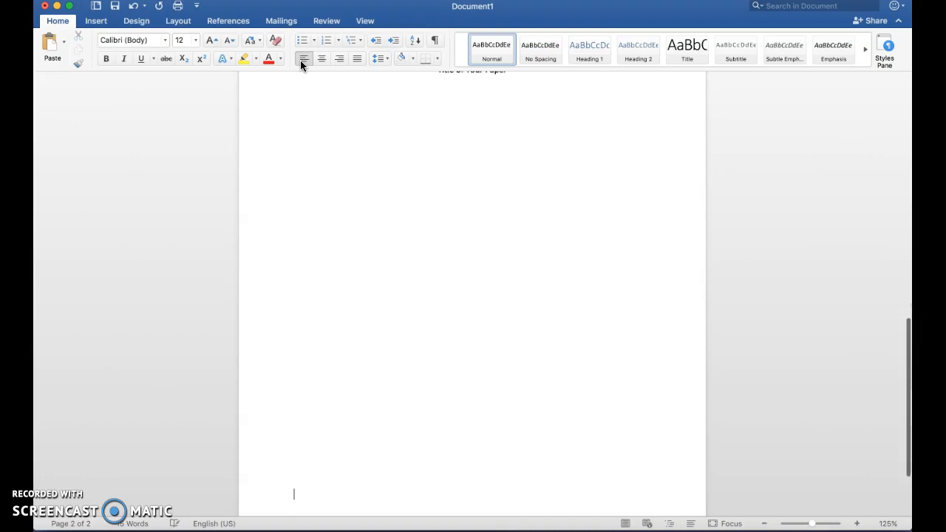
{"action": "key", "text": "Return"}
{"action": "key", "text": "Return"}
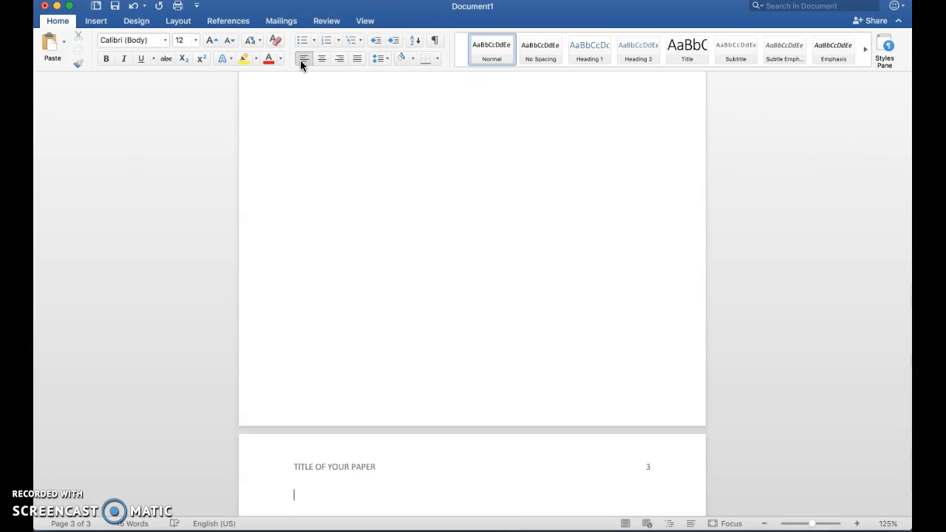
Add a centred 'References' heading at the top of page 3.
{"action": "left_click", "coordinate": [321, 61]}
{"action": "left_click", "coordinate": [436, 345]}
{"action": "scroll", "coordinate": [437, 344], "scroll_direction": "down", "scroll_amount": 2}
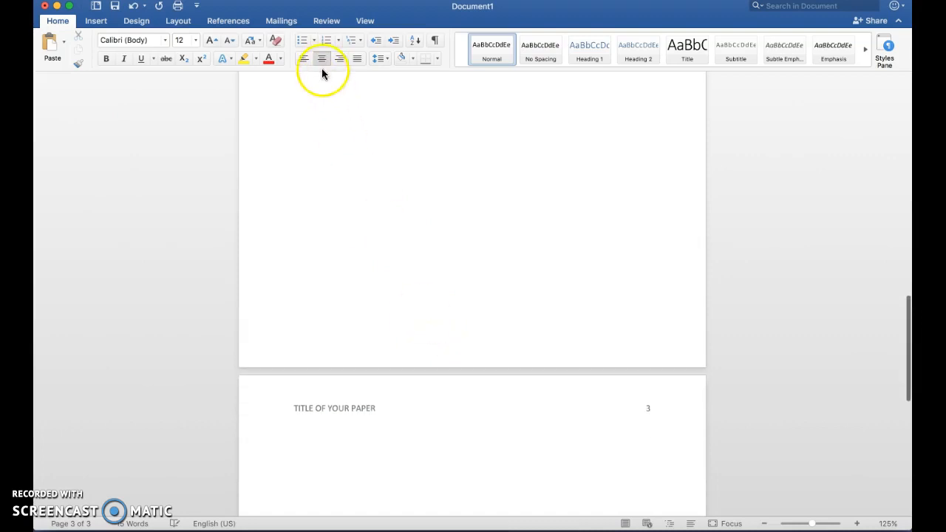
{"action": "type", "text": "References"}
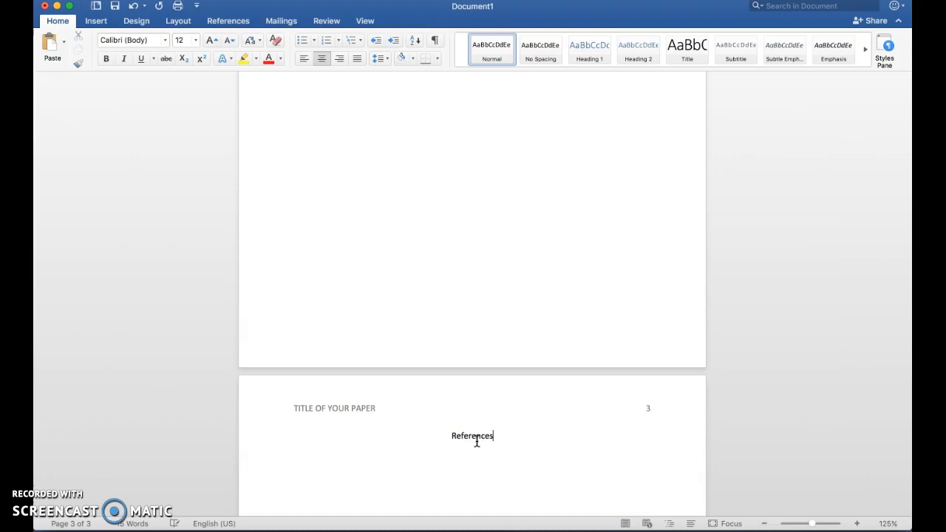
Left-align the blank line below the References heading.
{"action": "left_click", "coordinate": [264, 440]}
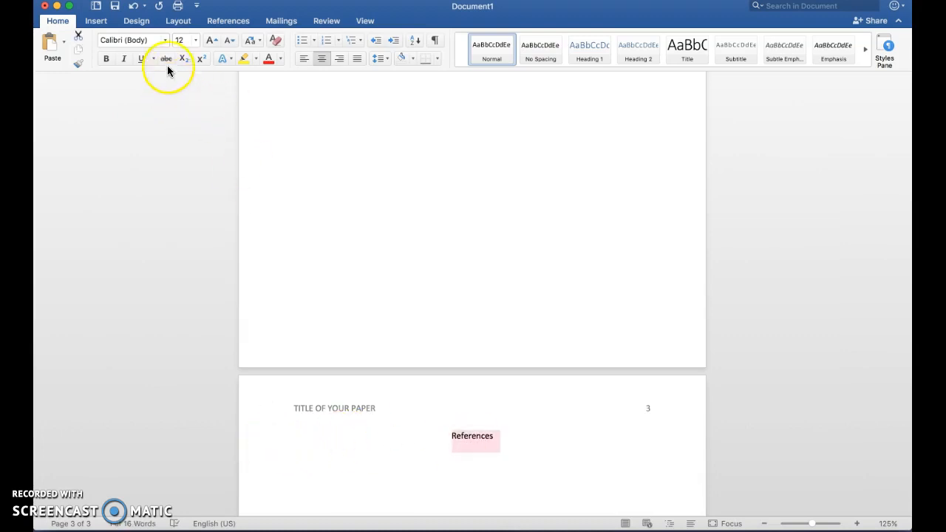
{"action": "left_click", "coordinate": [276, 473]}
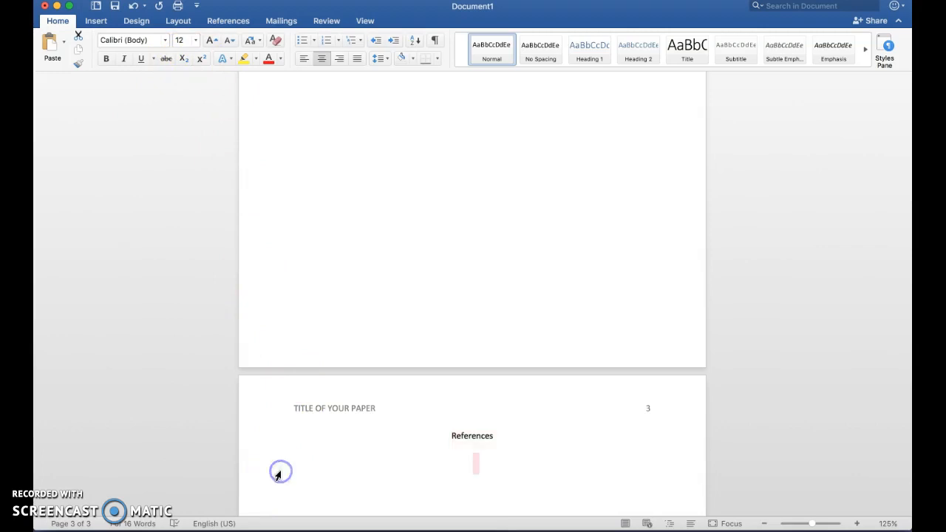
{"action": "left_click", "coordinate": [302, 256]}
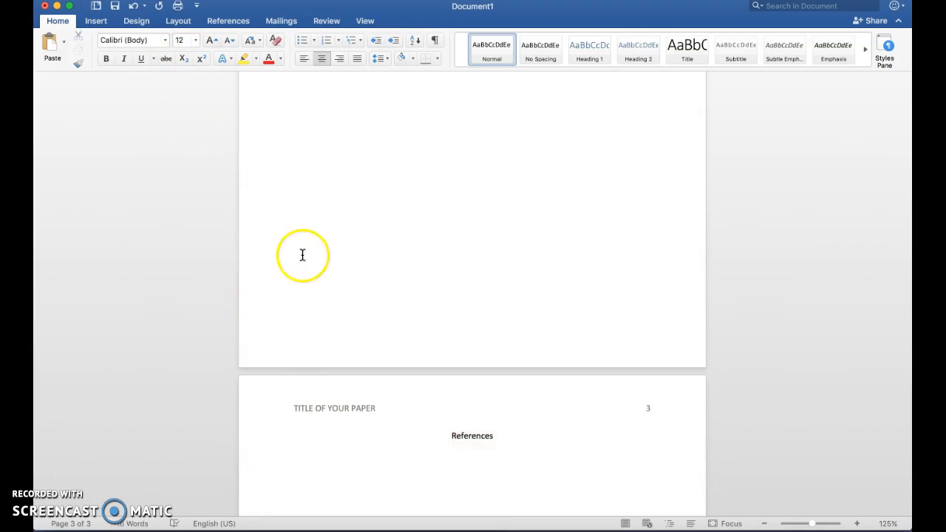
{"action": "left_click", "coordinate": [300, 62]}
{"action": "left_click", "coordinate": [301, 439]}
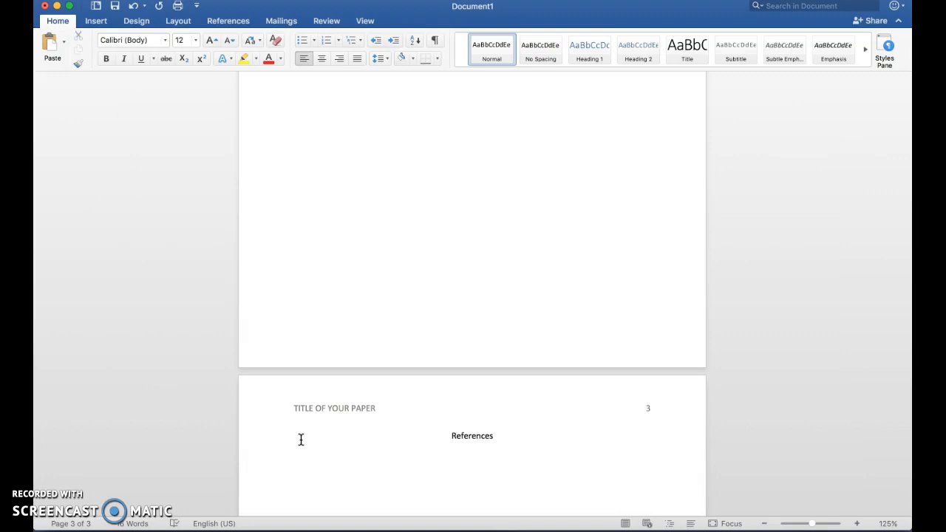
Return to page 1, place the cursor before the title, and choose File > Save As.
{"action": "left_click", "coordinate": [347, 277]}
{"action": "scroll", "coordinate": [349, 274], "scroll_direction": "up", "scroll_amount": 2}
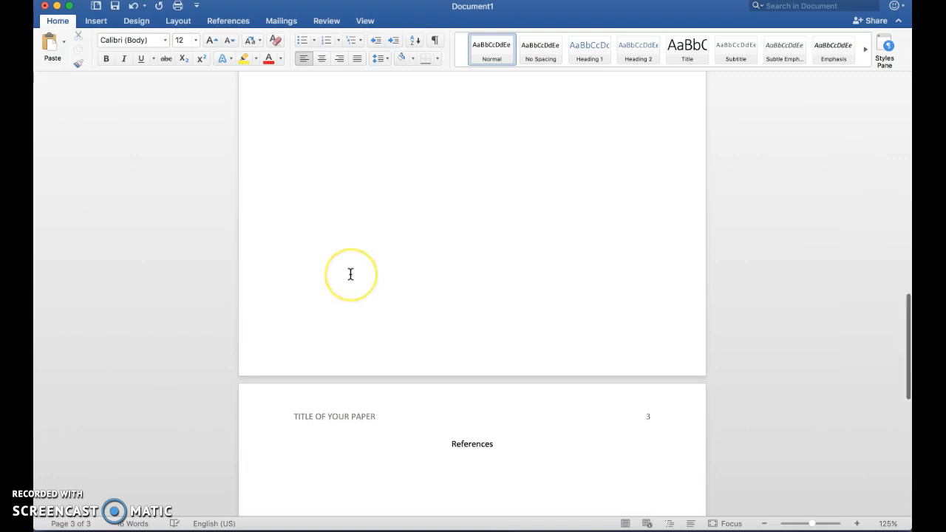
{"action": "scroll", "coordinate": [350, 275], "scroll_direction": "up", "scroll_amount": 10}
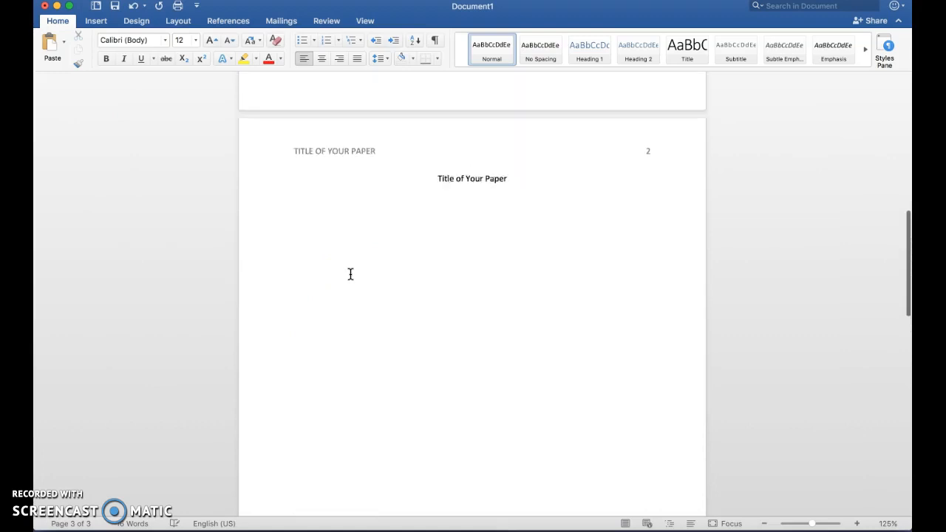
{"action": "scroll", "coordinate": [350, 274], "scroll_direction": "up", "scroll_amount": 6}
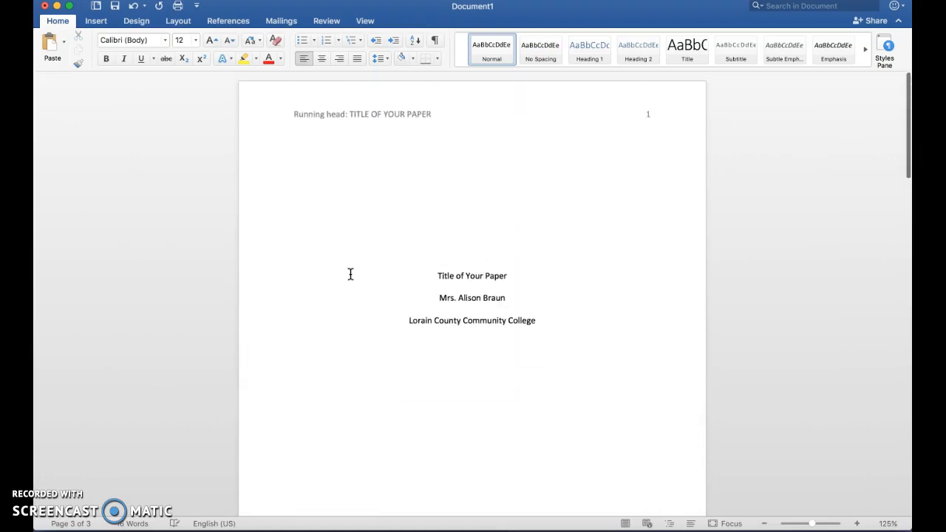
{"action": "left_click", "coordinate": [308, 126]}
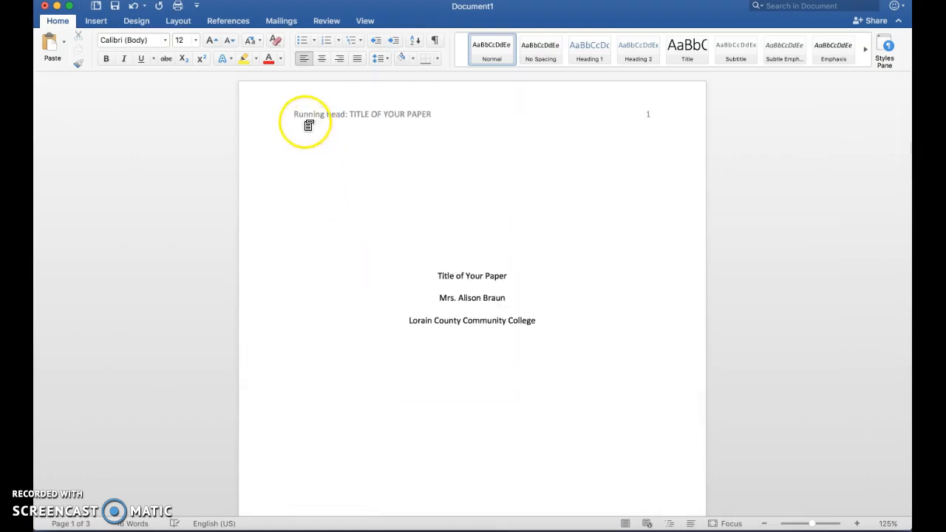
{"action": "left_click", "coordinate": [417, 275]}
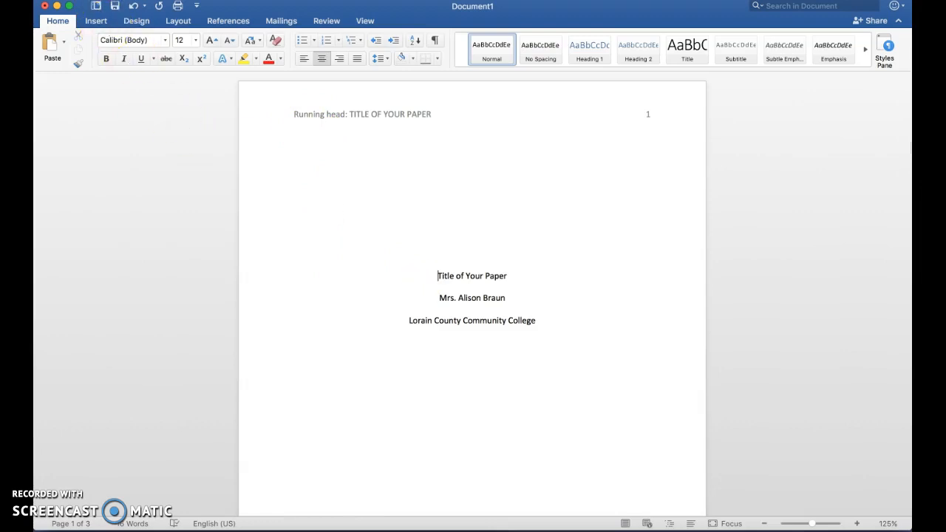
{"action": "left_click", "coordinate": [106, 0]}
{"action": "left_click", "coordinate": [115, 81]}
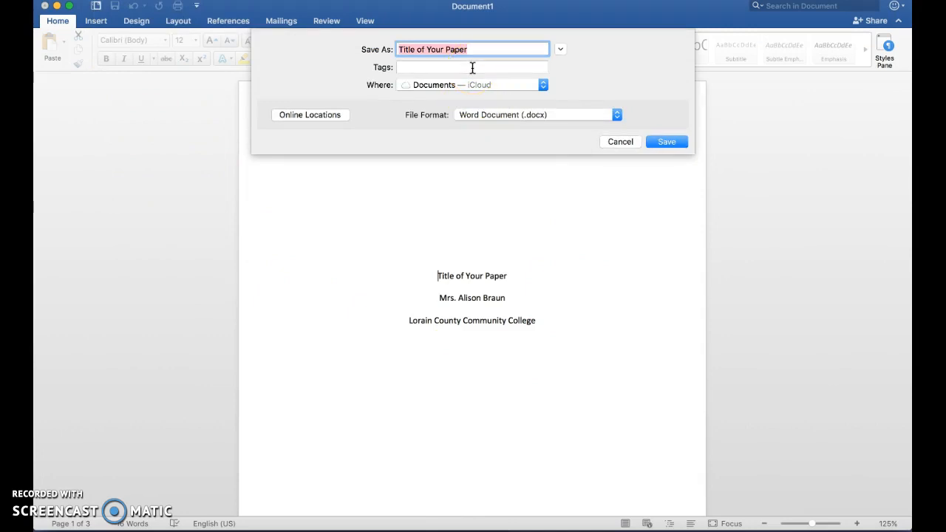
Save the document under the name 'APA COVER PAGE TEMPLATE'.
{"action": "type", "text": "asd"}
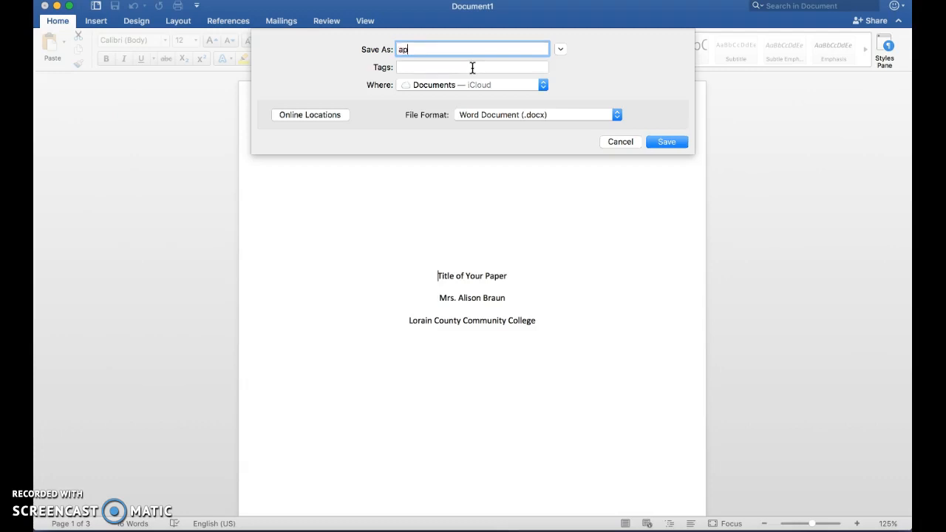
{"action": "key", "text": "BackSpace"}
{"action": "key", "text": "BackSpace"}
{"action": "key", "text": "BackSpace"}
{"action": "type", "text": "APA COVER PAGE TEMPLATE"}
{"action": "left_click", "coordinate": [655, 141]}
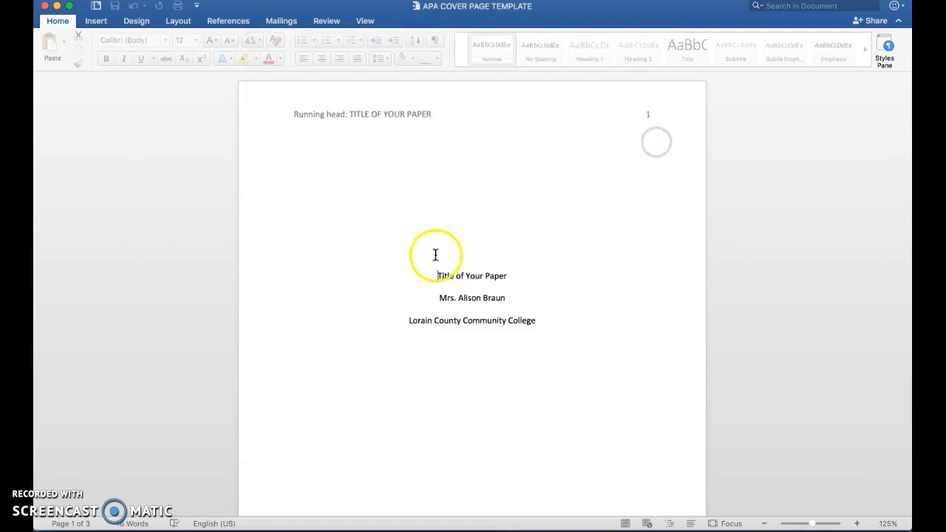